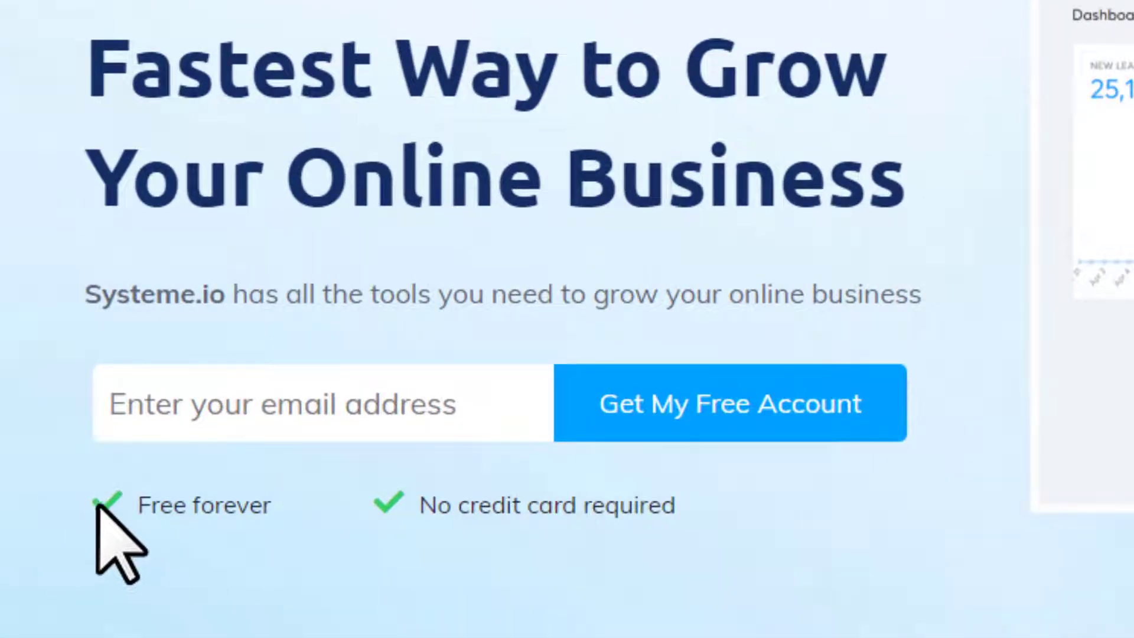
pyautogui.moveTo(212, 355); pyautogui.dragTo(286, 357)
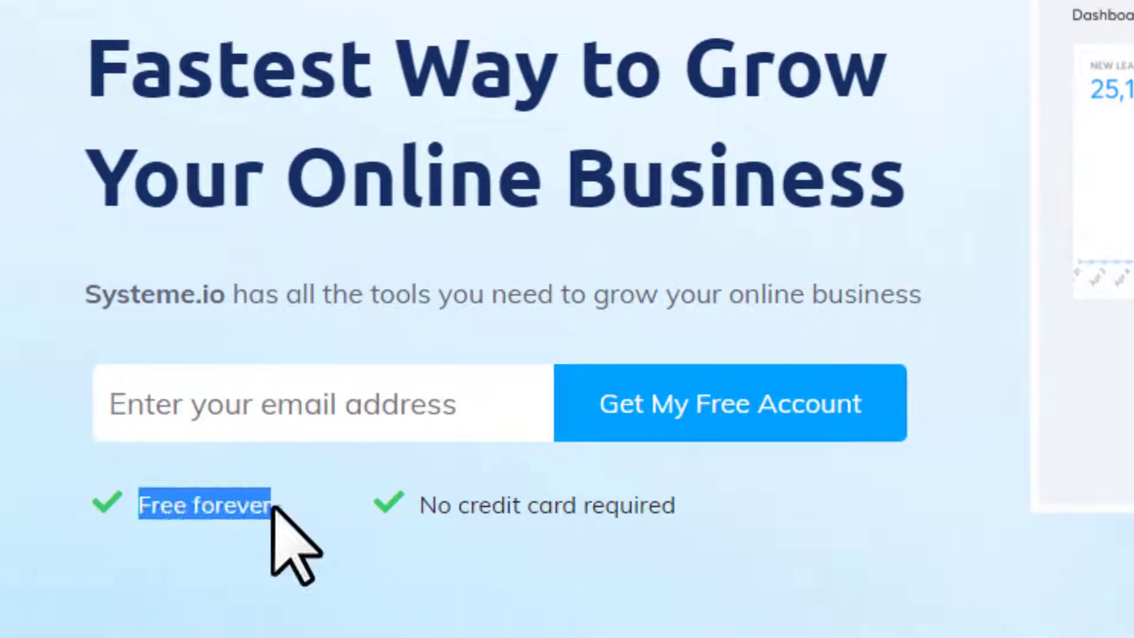
pyautogui.click(274, 507)
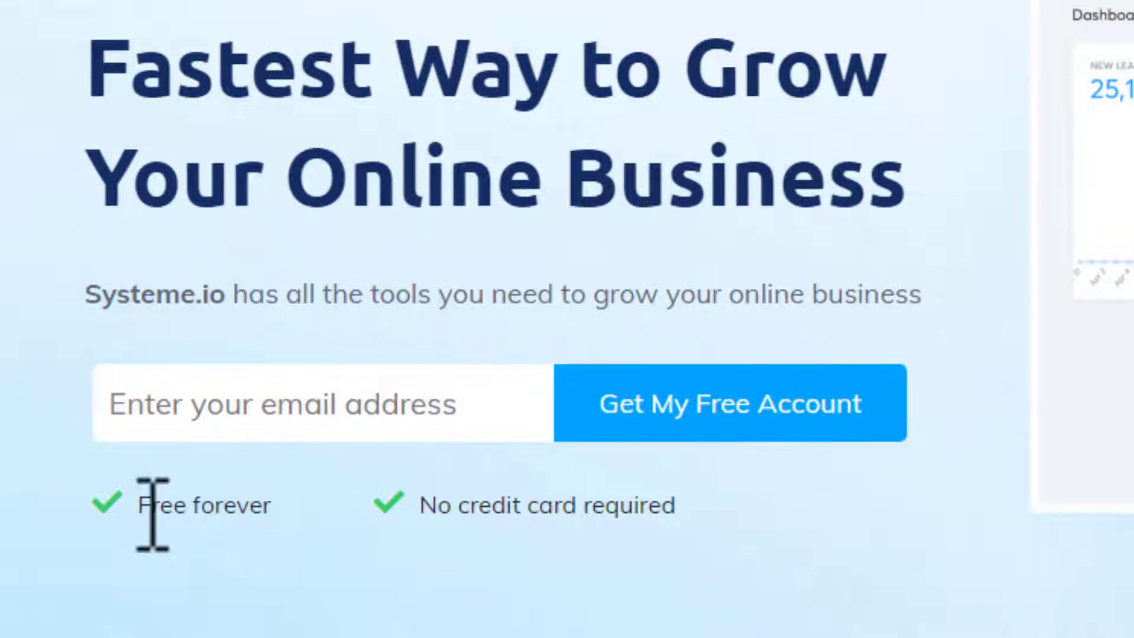
pyautogui.moveTo(142, 512); pyautogui.dragTo(276, 511)
pyautogui.click(273, 512)
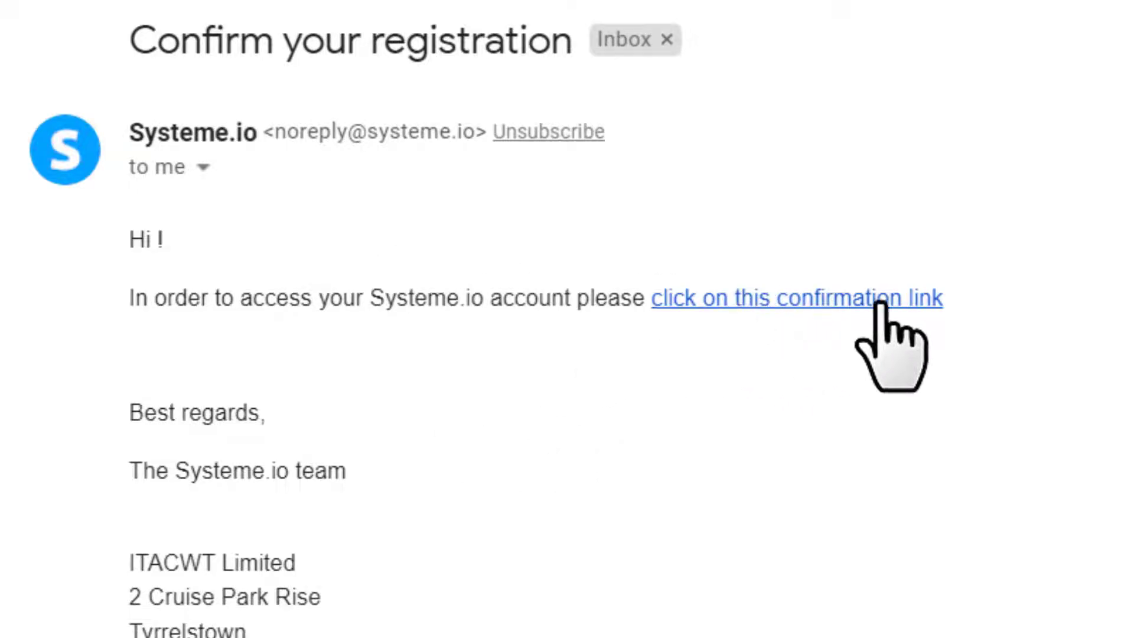
# - Confirm the account registration through the link in the Systeme.io email and open the funnels list
pyautogui.click(832, 291)
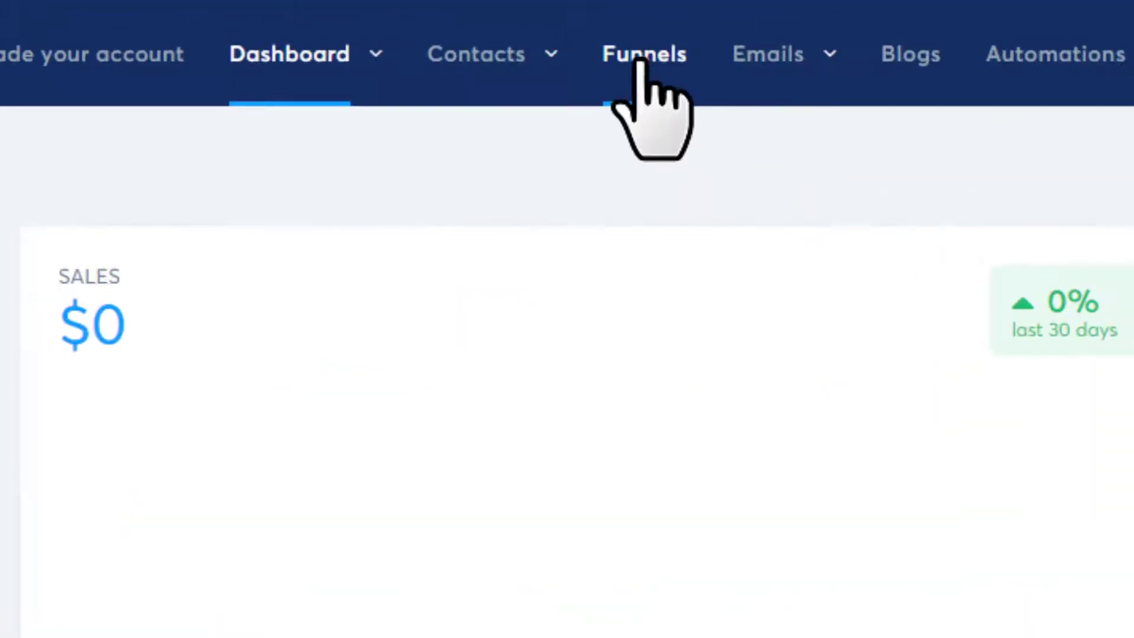
pyautogui.click(656, 54)
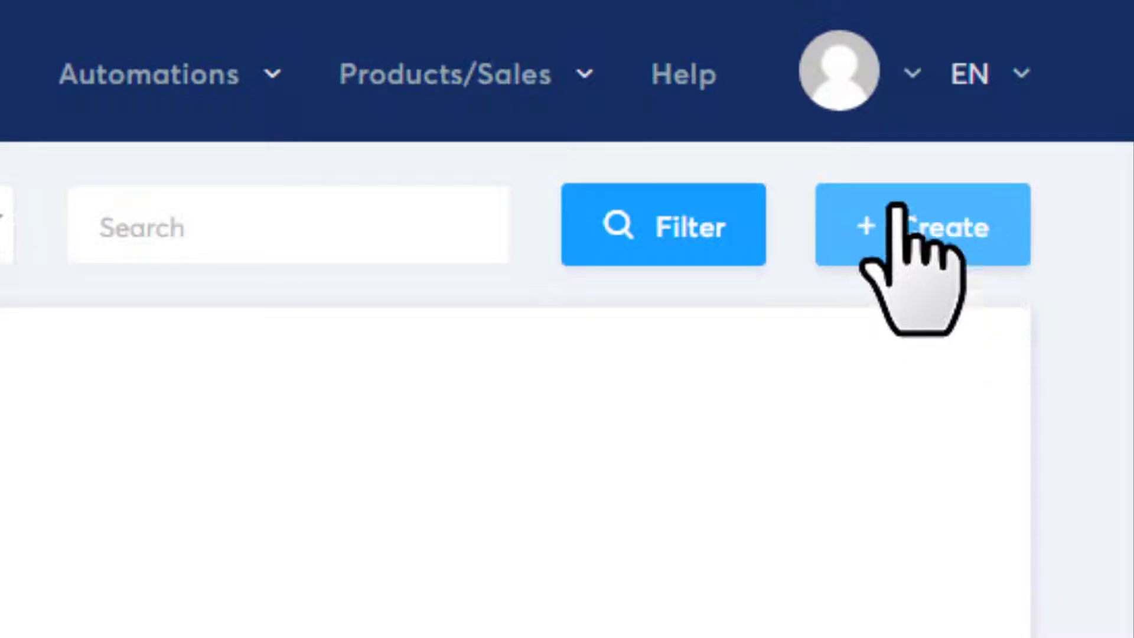
# - Create a new funnel named "My Email List" with the Build an audience goal
pyautogui.click(926, 232)
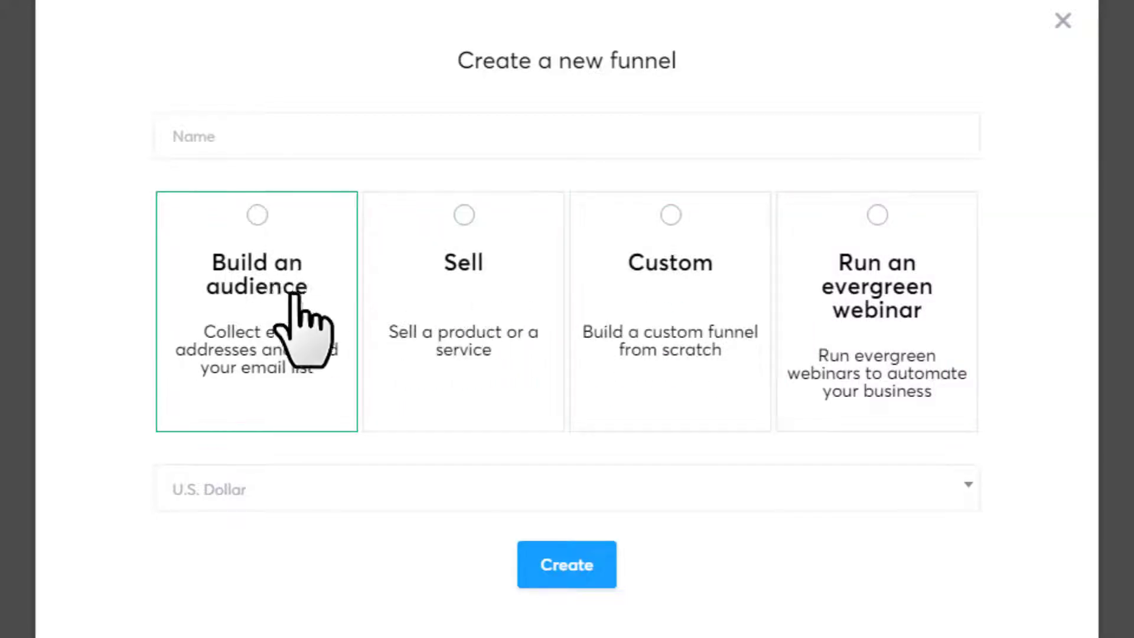
pyautogui.click(263, 275)
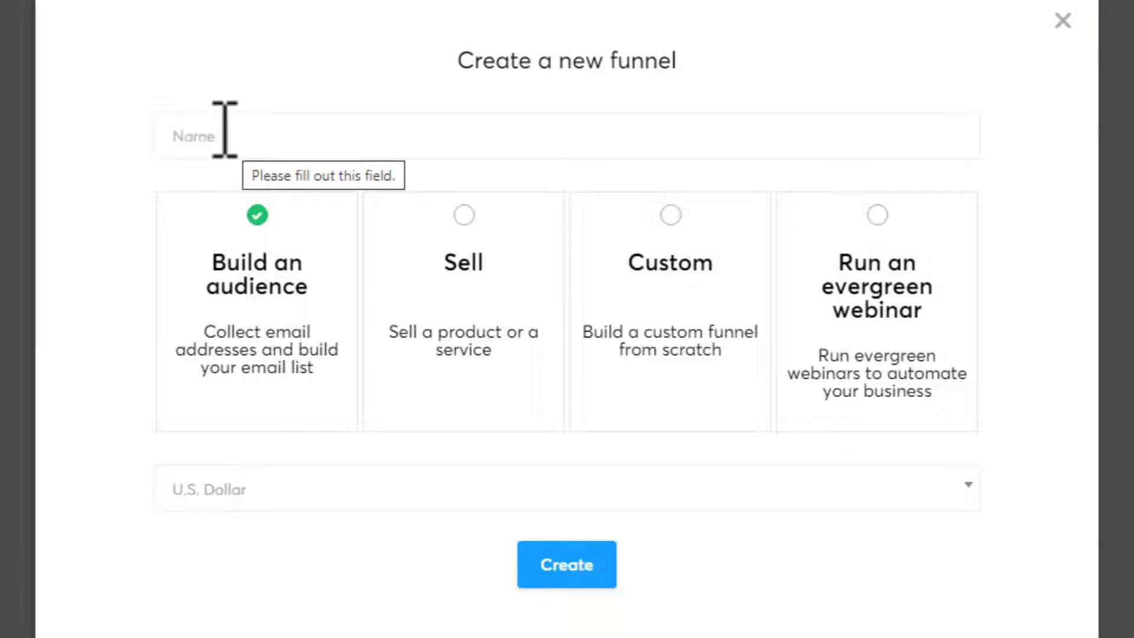
pyautogui.click(350, 140)
pyautogui.write('My Email List')
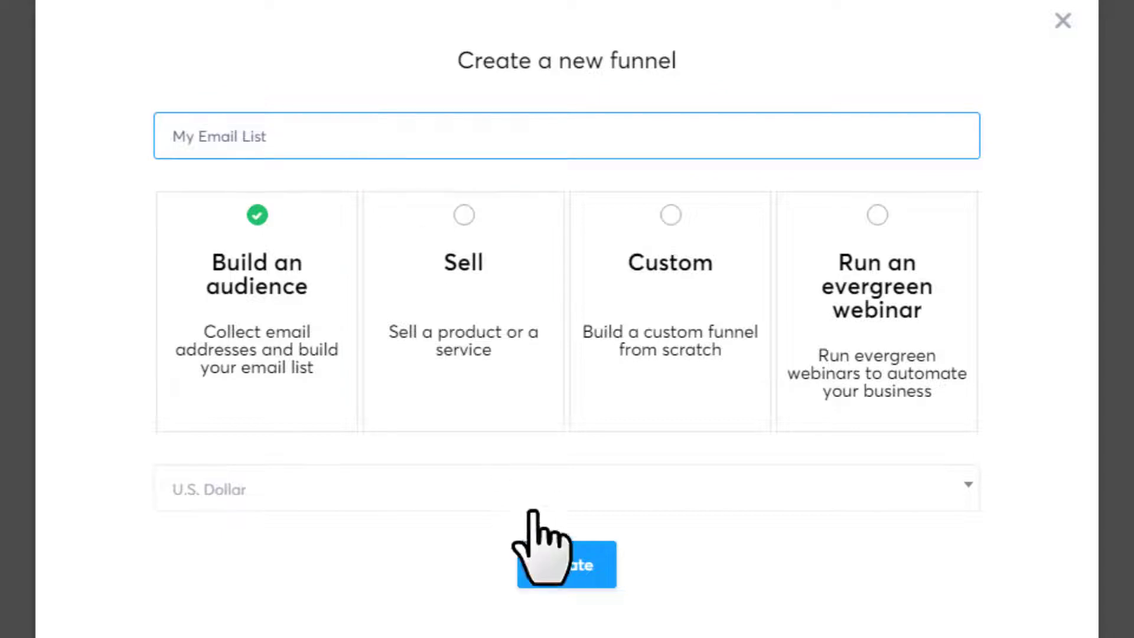
pyautogui.click(587, 570)
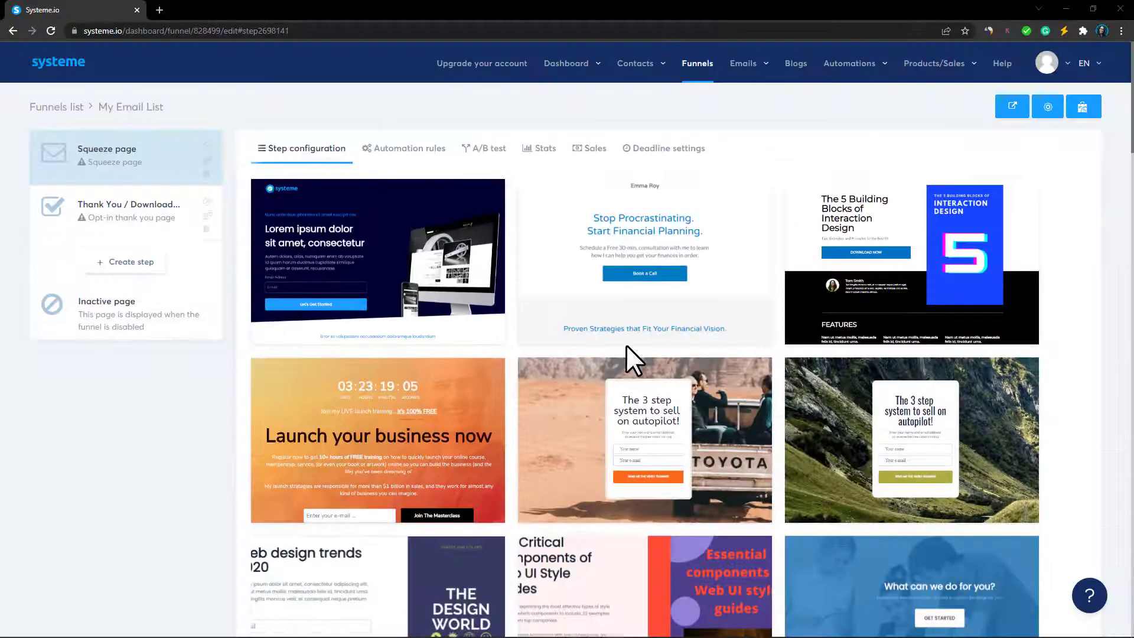
# - Choose the "Simply the Best Way to Create Landing Pages" template with name and email fields for the squeeze page and open it for editing
pyautogui.scroll(-8, 626, 347)
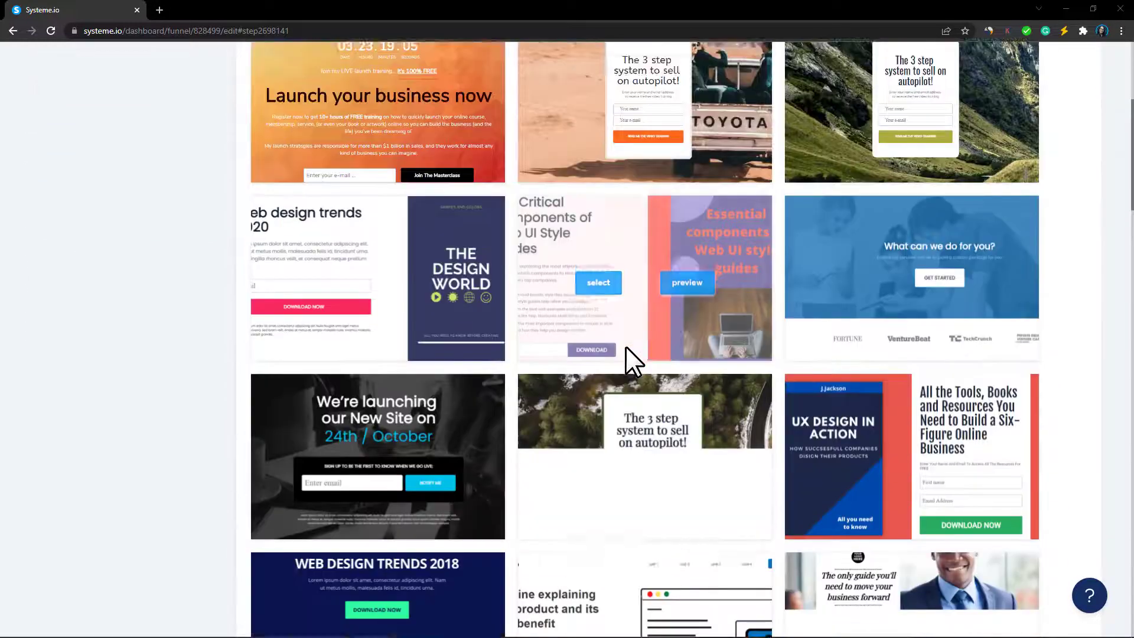
pyautogui.scroll(-14, 626, 347)
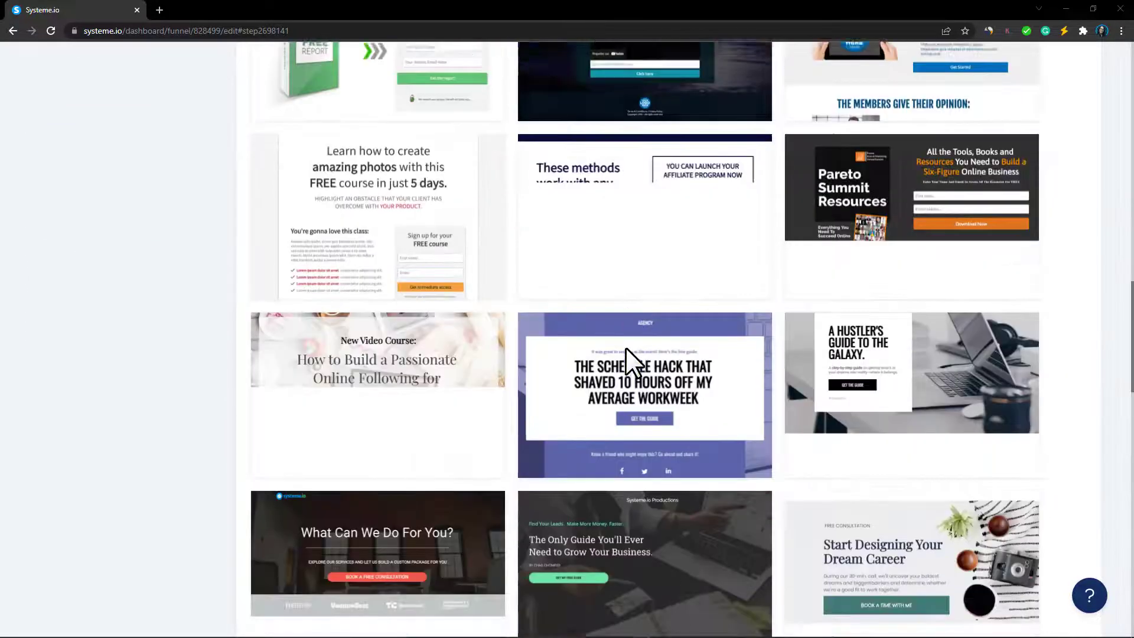
pyautogui.scroll(-4, 626, 347)
pyautogui.scroll(-5, 625, 324)
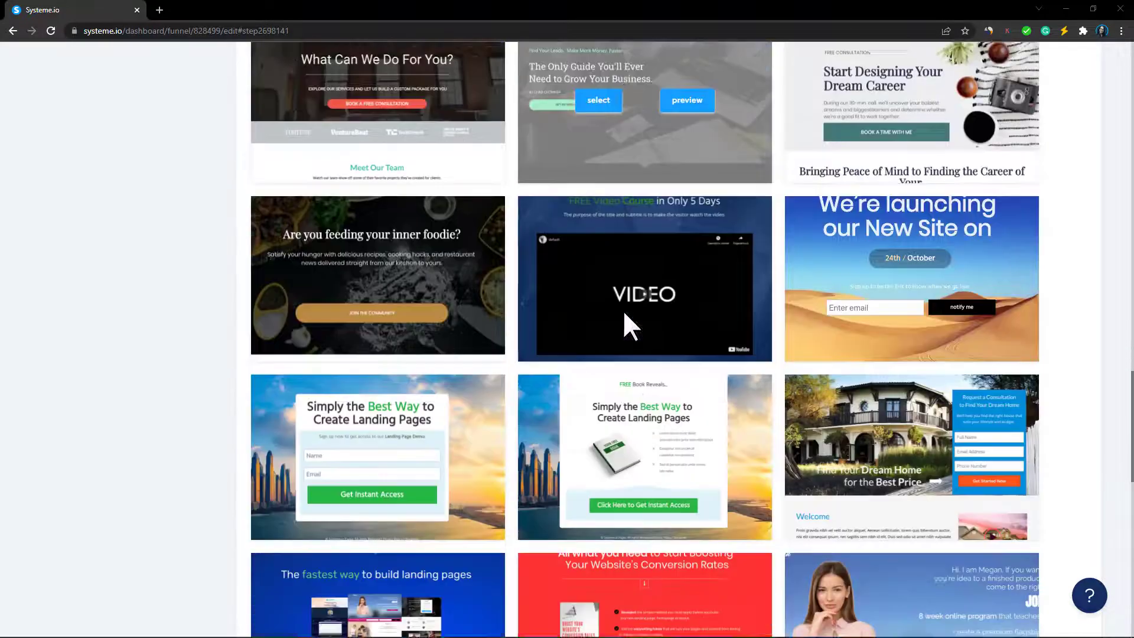
pyautogui.scroll(-2, 632, 319)
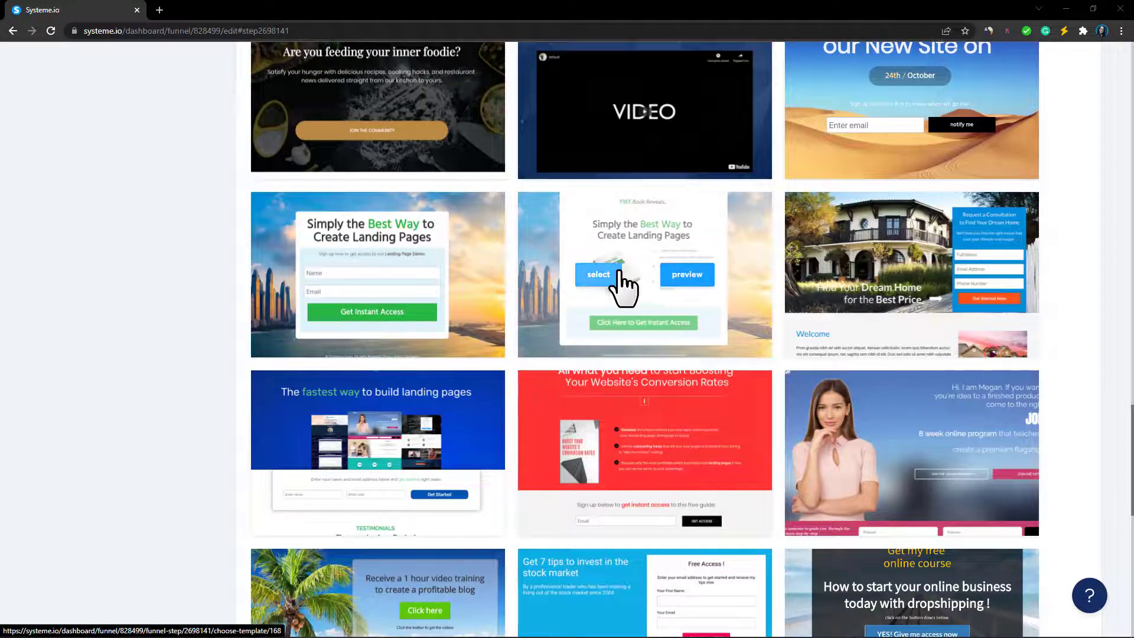
pyautogui.moveTo(379, 239)
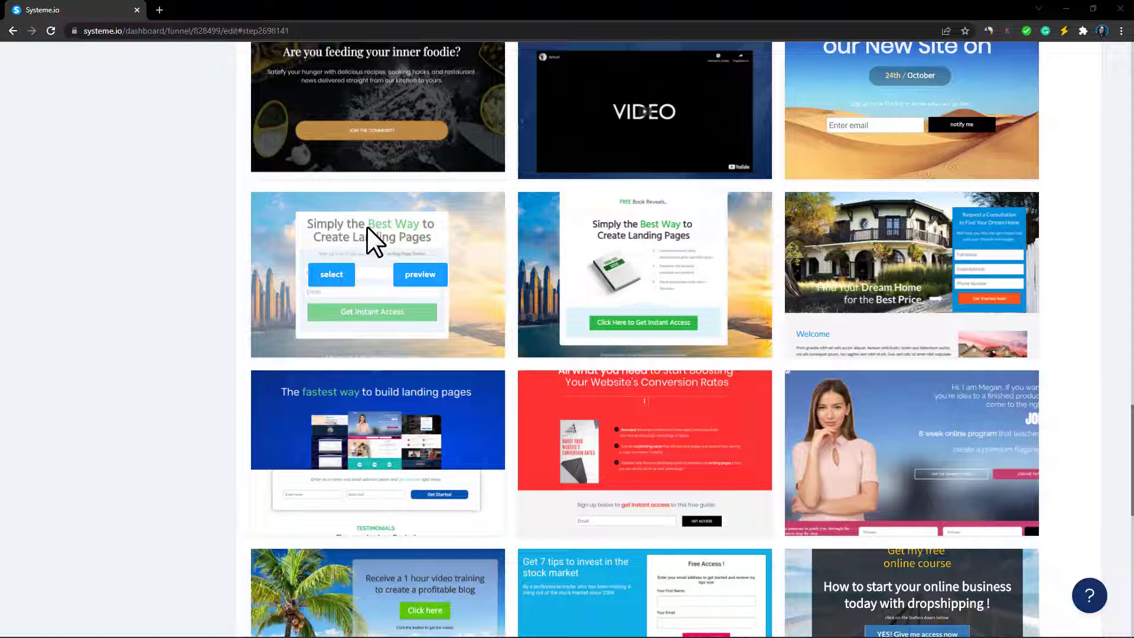
pyautogui.click(330, 277)
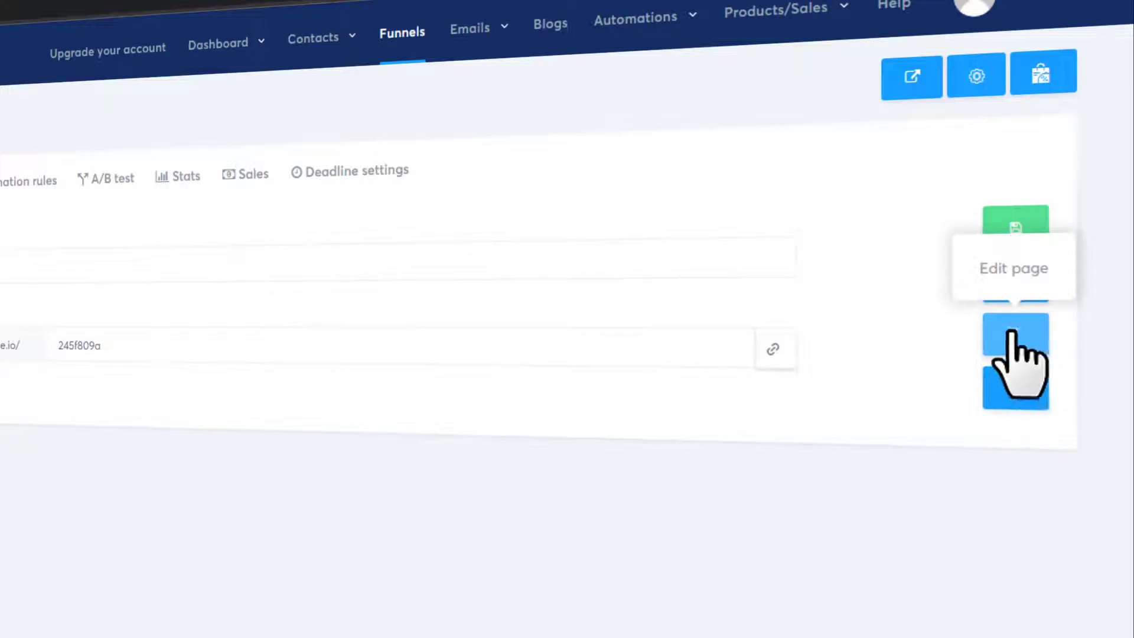
pyautogui.click(1014, 332)
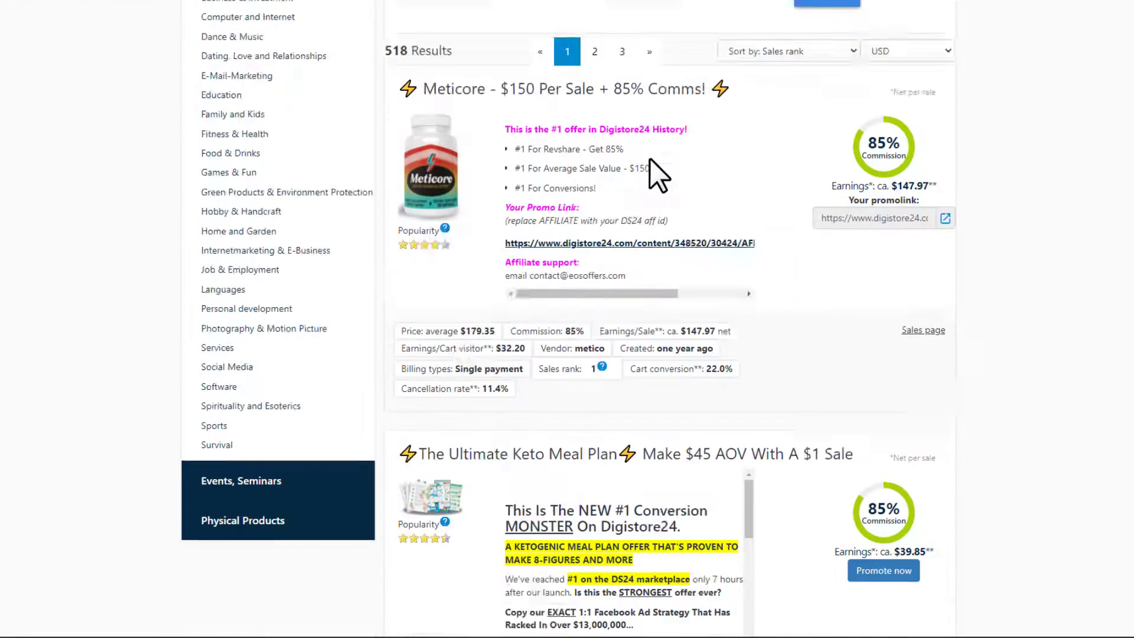
# - Find The Ultimate Keto Meal Plan offer on Digistore24 and replace the page headline with "Enter Your Email to Access The Ultimate Keto Meal Plan"
pyautogui.scroll(-5, 650, 158)
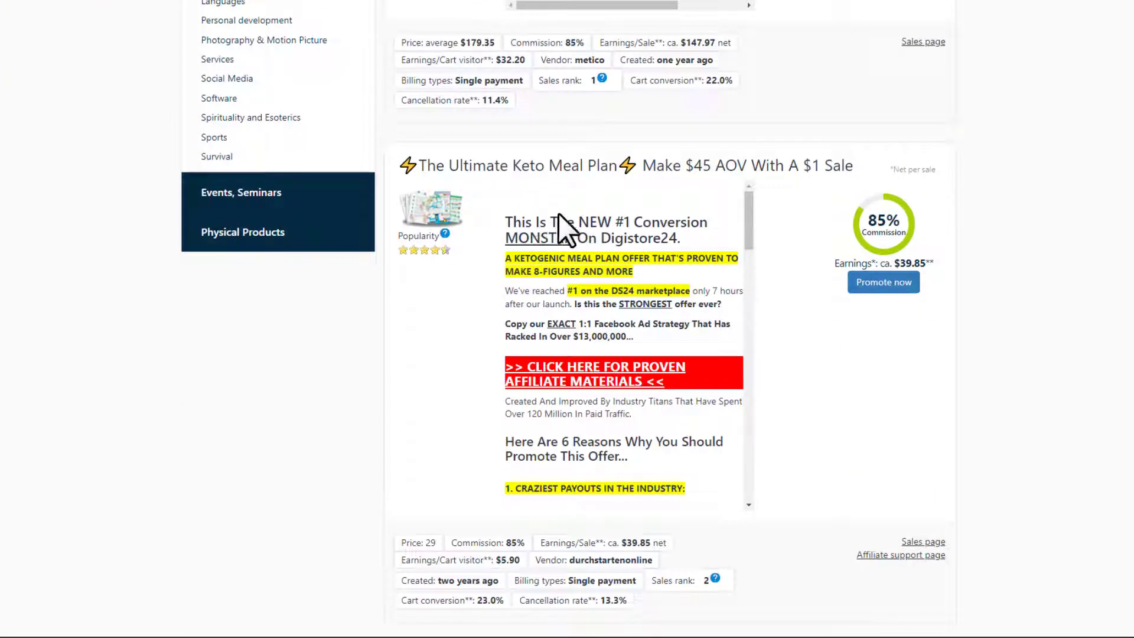
pyautogui.moveTo(462, 172); pyautogui.dragTo(623, 177)
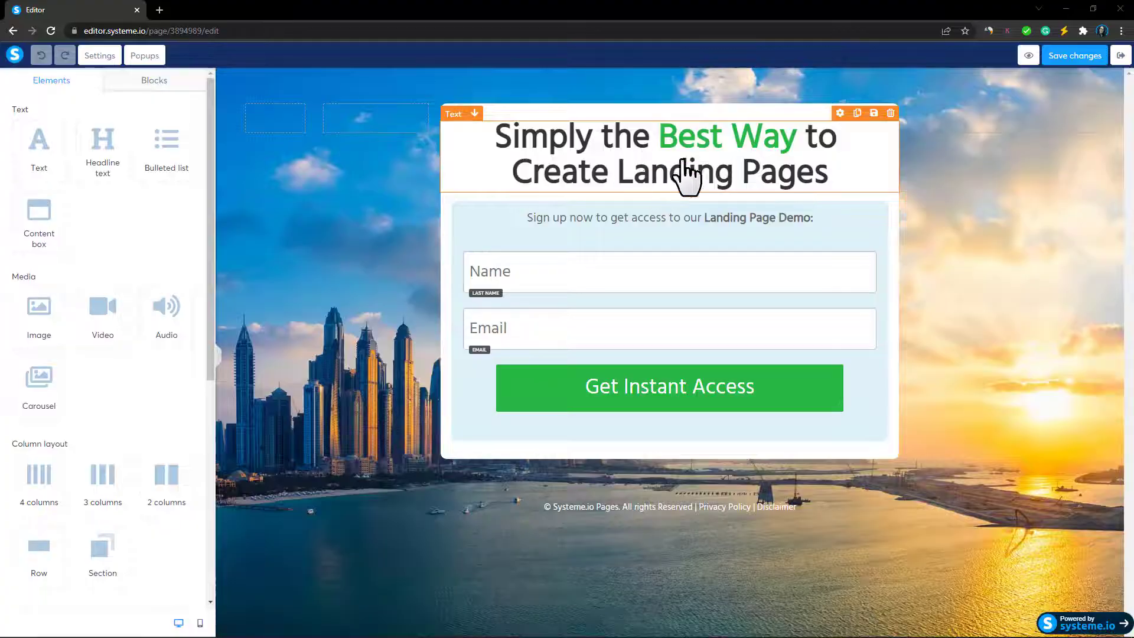
pyautogui.click(663, 147)
pyautogui.hotkey('ctrl', 'a')
pyautogui.write('Enter Your Email to Access The Ultimate Keto Meal Plan')
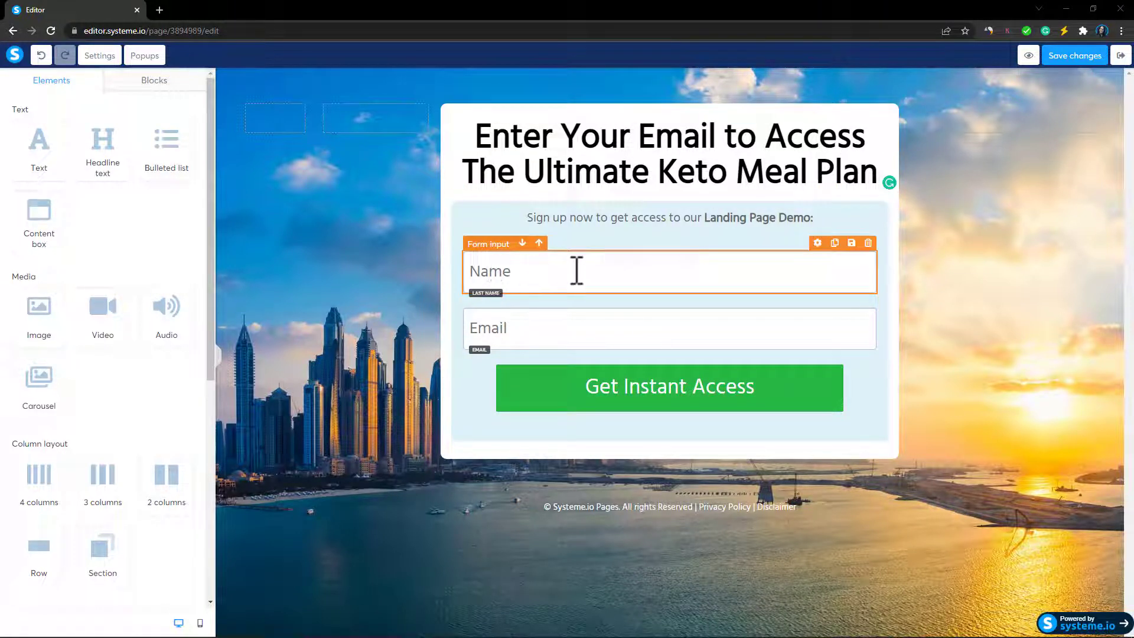
# - Delete the Name input and the "Sign up now to get access to our Landing Page Demo:" text from the form
pyautogui.click(868, 244)
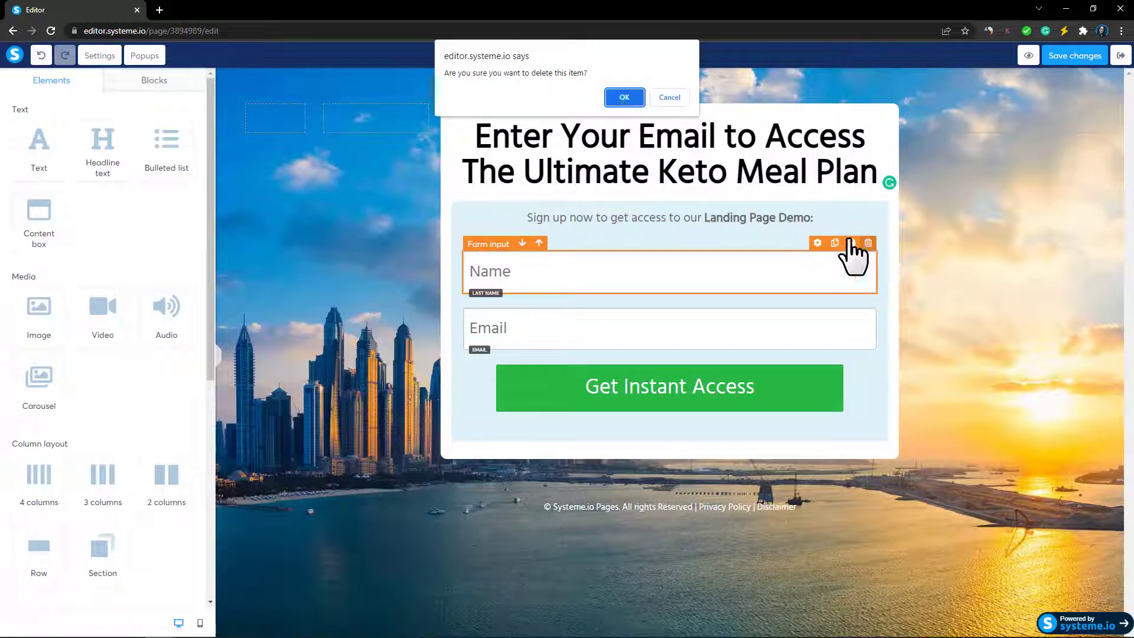
pyautogui.click(614, 97)
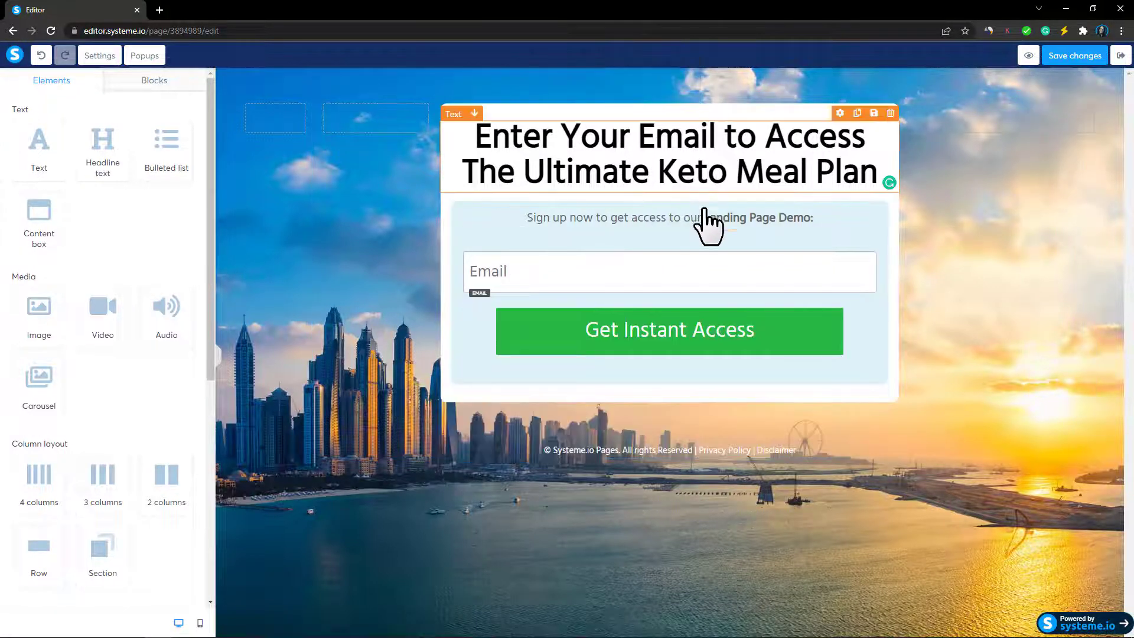
pyautogui.click(880, 198)
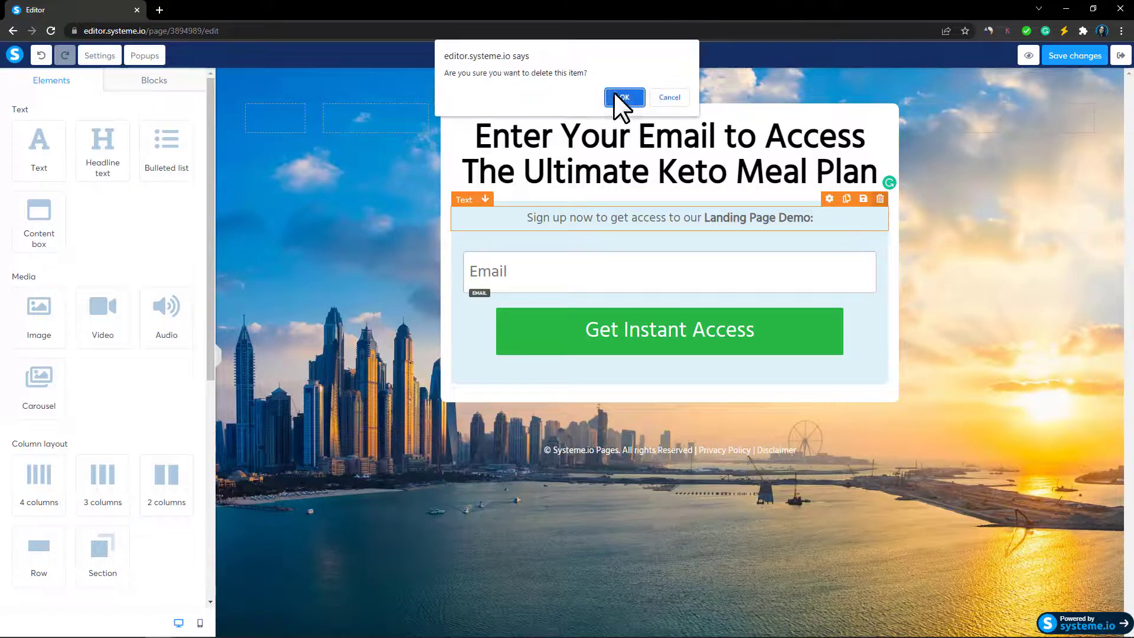
pyautogui.click(615, 91)
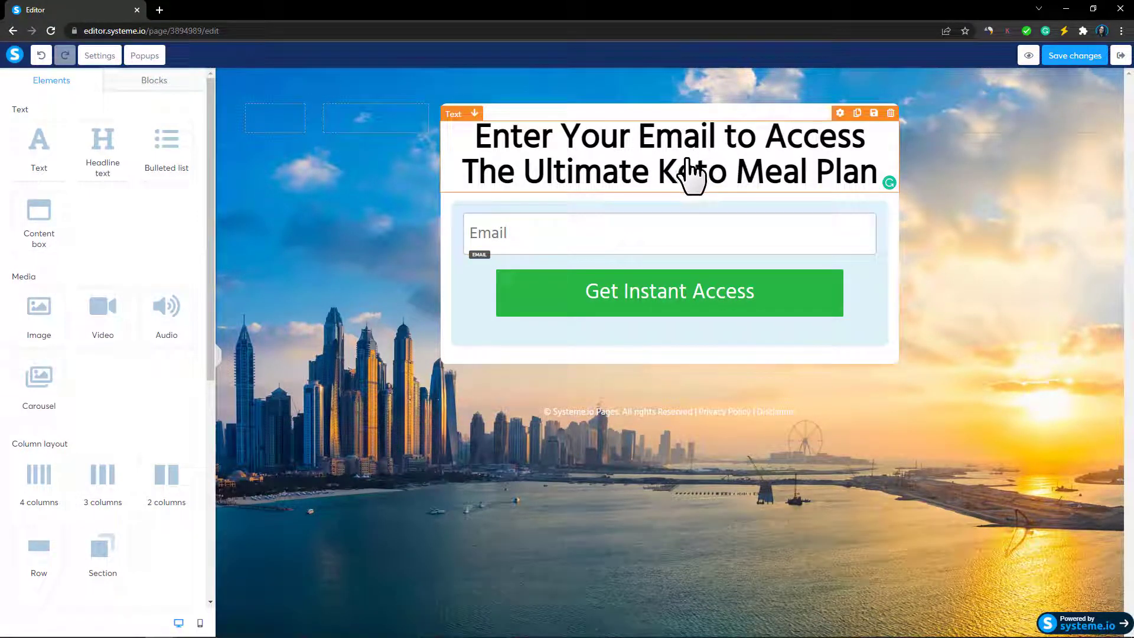
# - Set the Get Instant Access button's action to Send form, redirecting users to a custom URL after contact registration
pyautogui.click(666, 307)
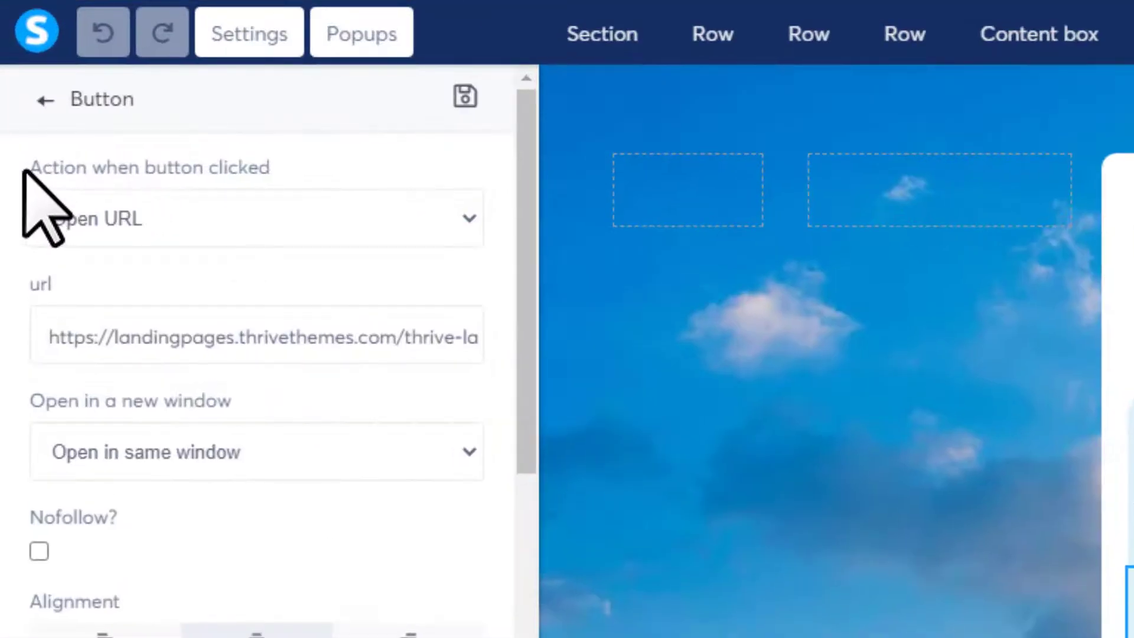
pyautogui.moveTo(9, 108); pyautogui.dragTo(44, 109)
pyautogui.moveTo(112, 167); pyautogui.dragTo(274, 167)
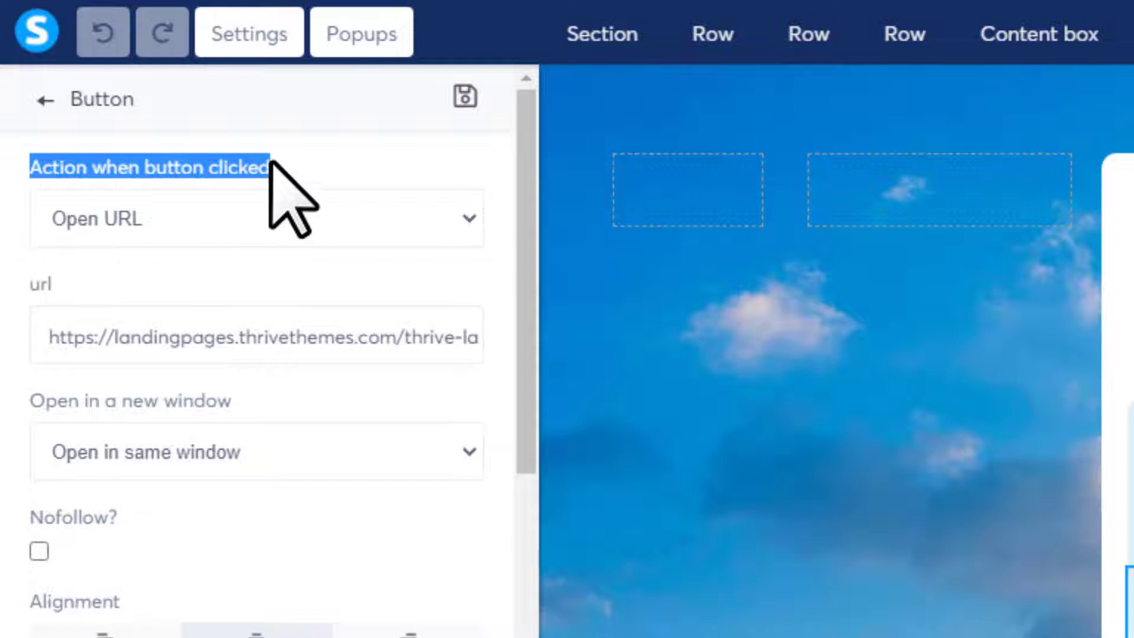
pyautogui.click(112, 223)
pyautogui.click(97, 260)
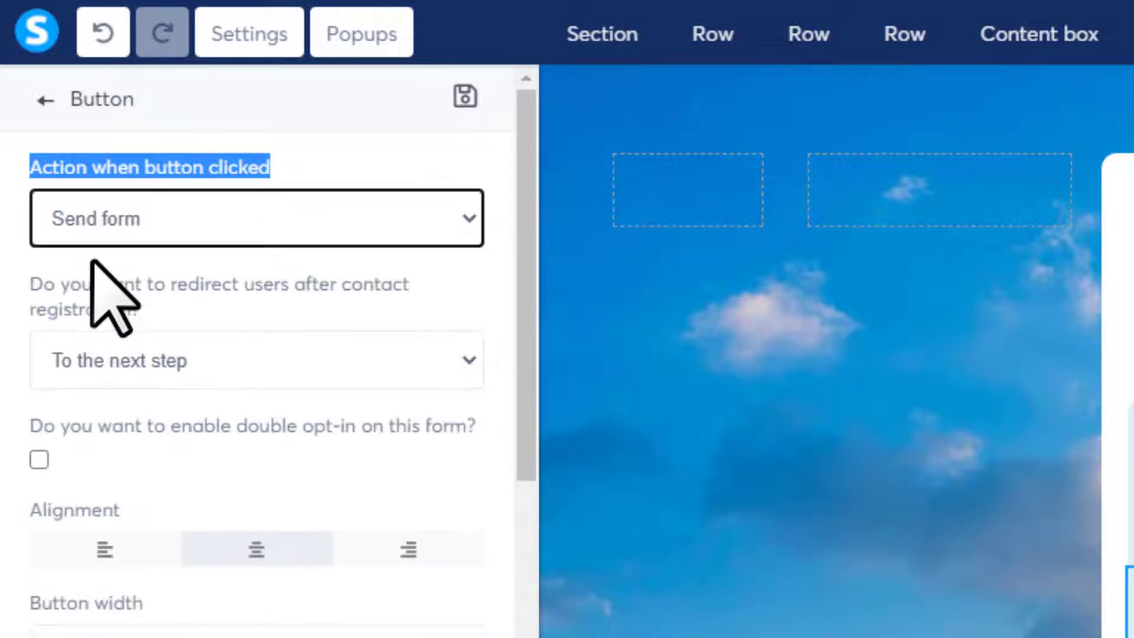
pyautogui.click(84, 368)
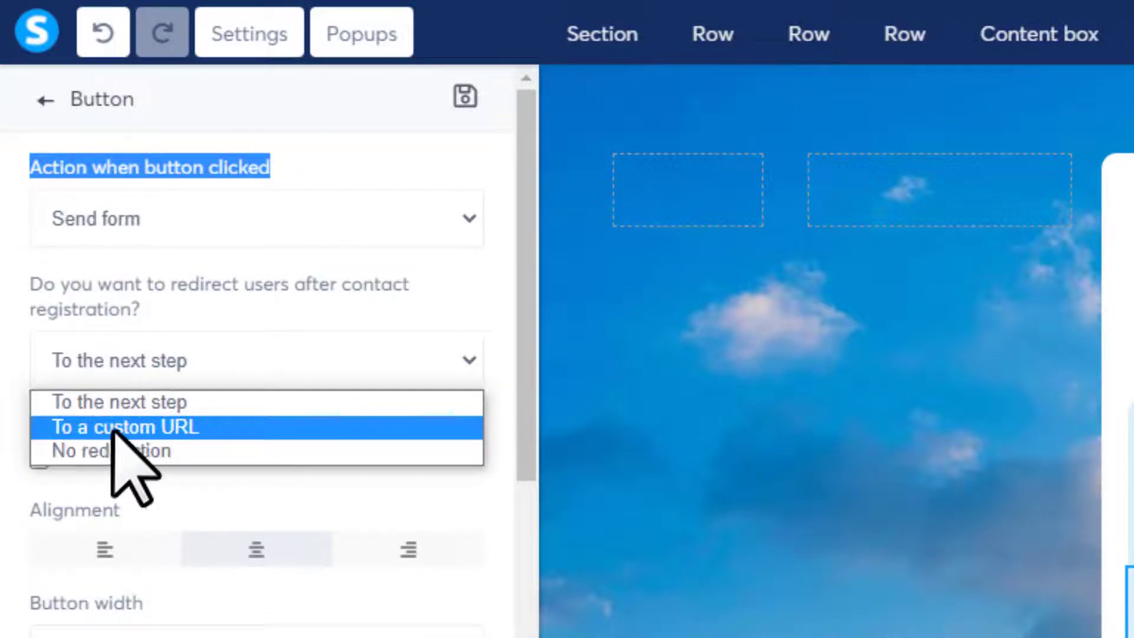
pyautogui.click(163, 432)
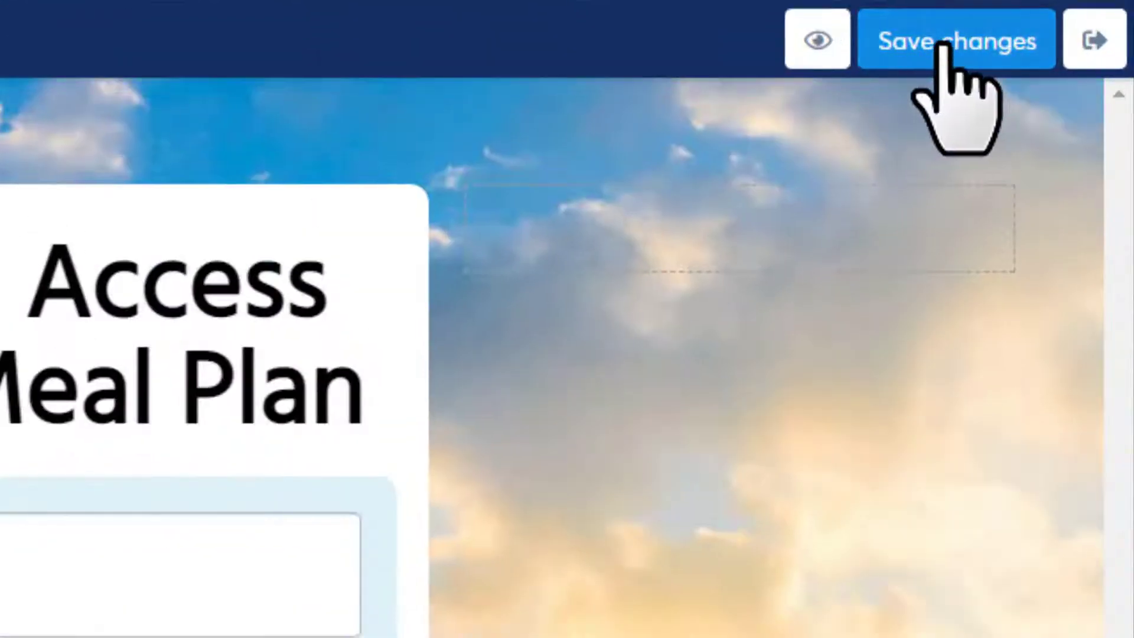
# - Save the landing page changes and exit the page editor
pyautogui.click(1074, 56)
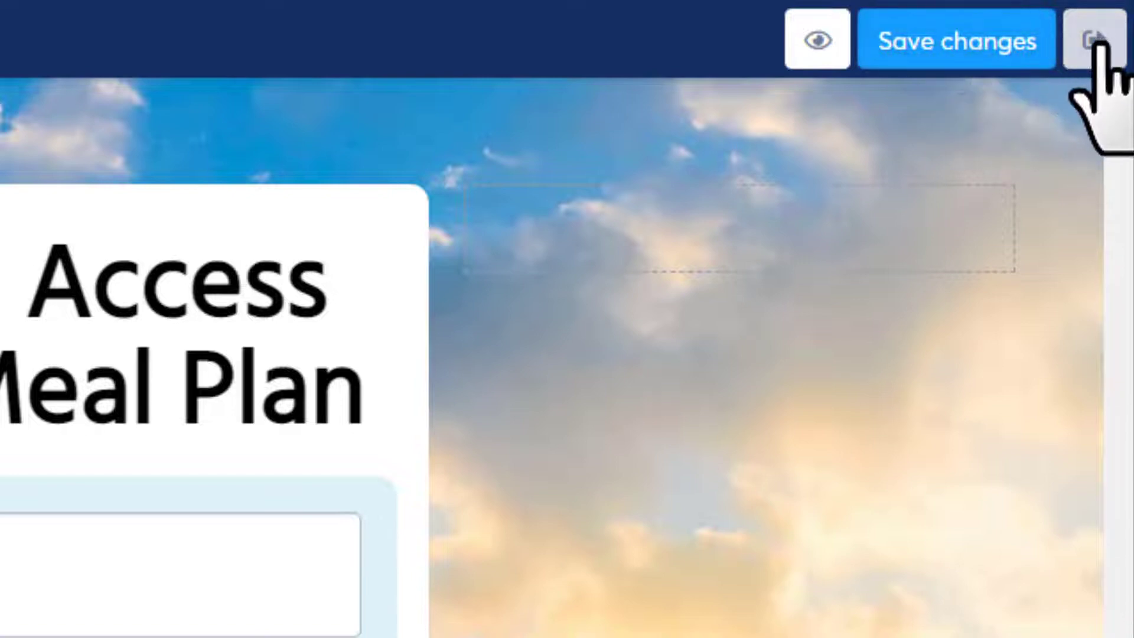
pyautogui.click(1097, 42)
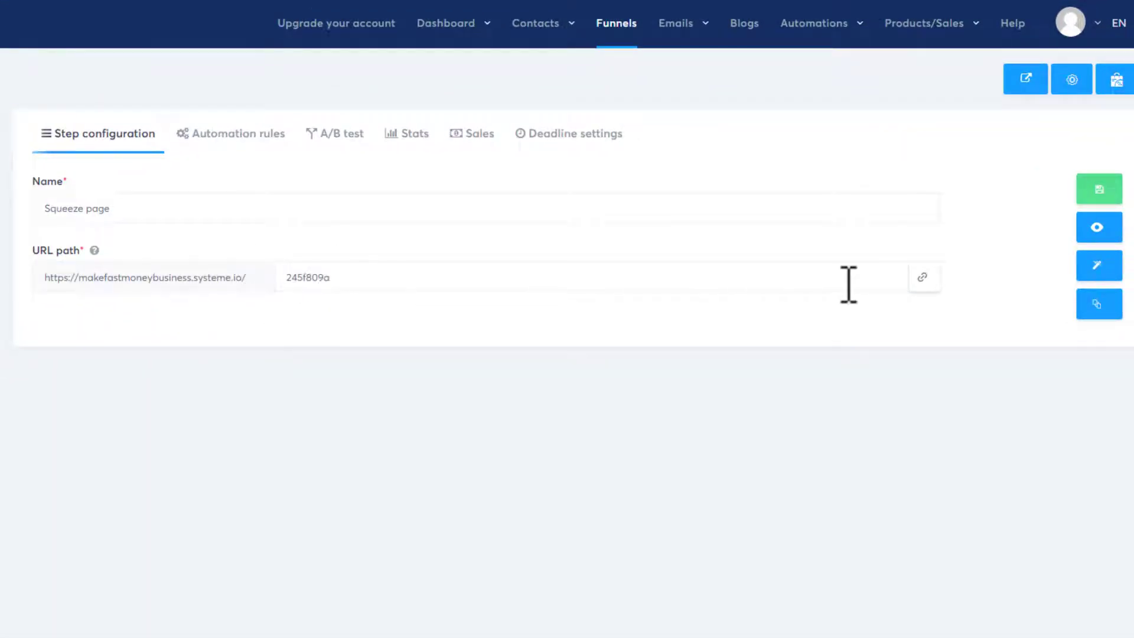
# - Change the squeeze page's URL path and save the step configuration
pyautogui.click(922, 276)
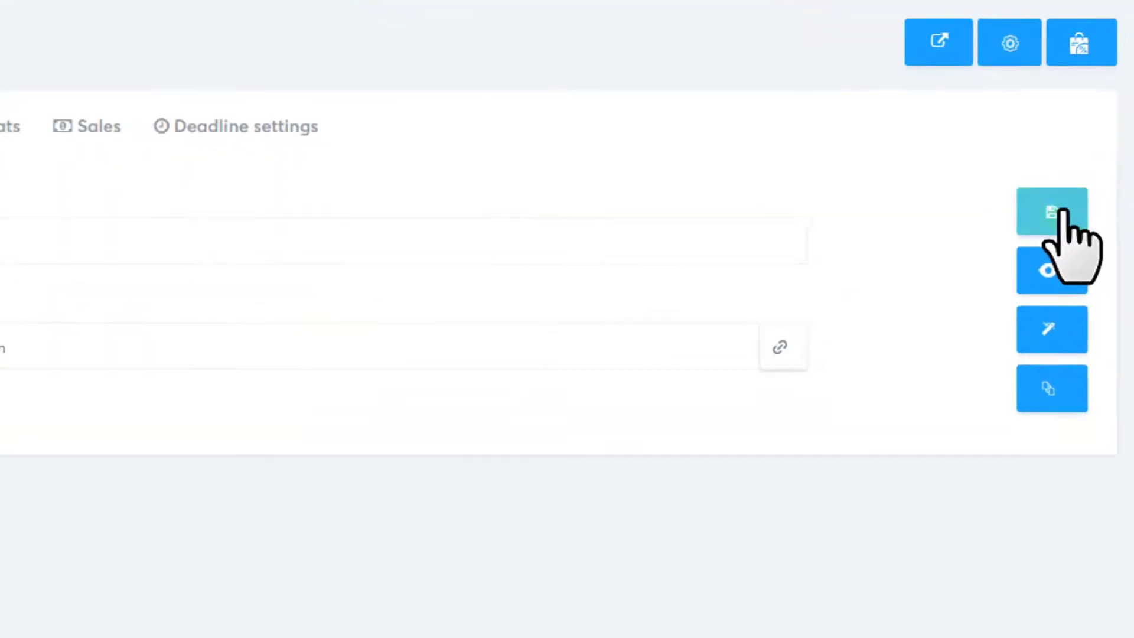
pyautogui.click(1107, 188)
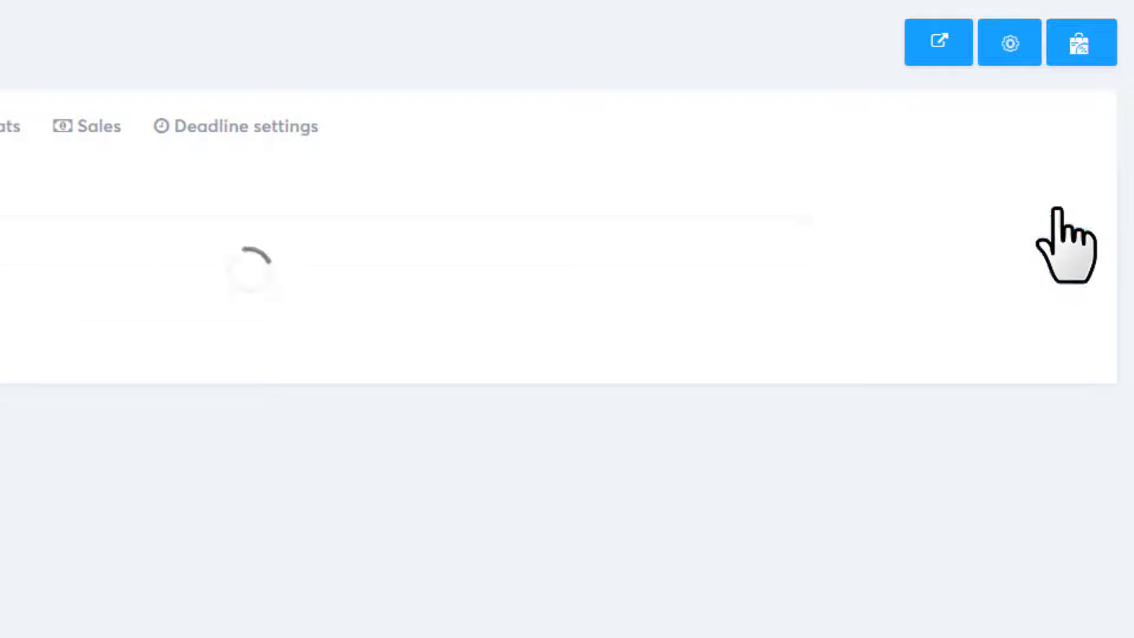